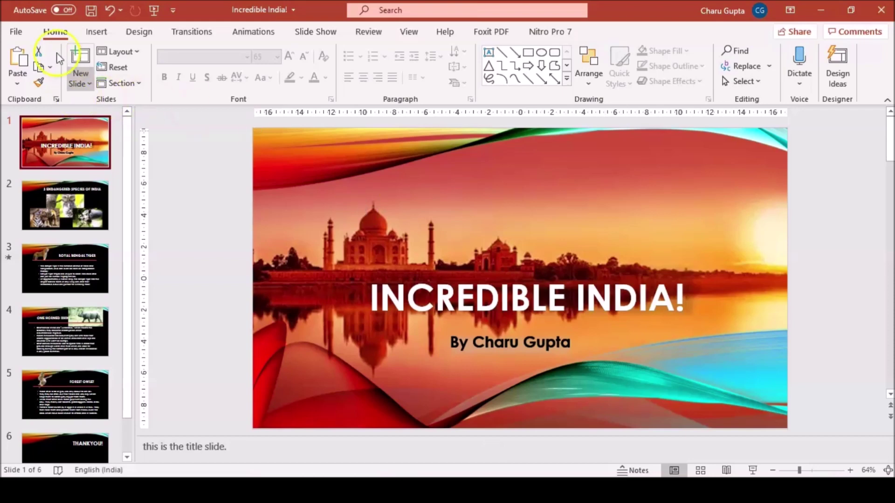
- In Save options, embed fonts in the file, embedding only the characters used
click(16, 32)
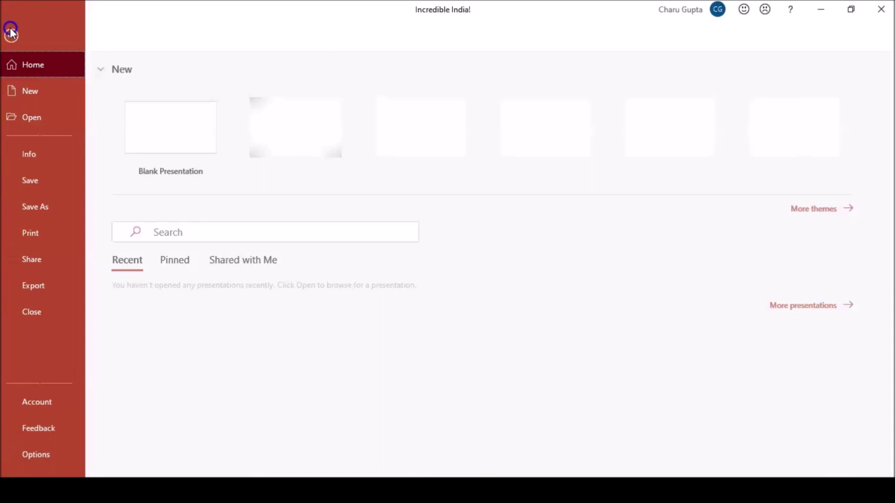
click(43, 456)
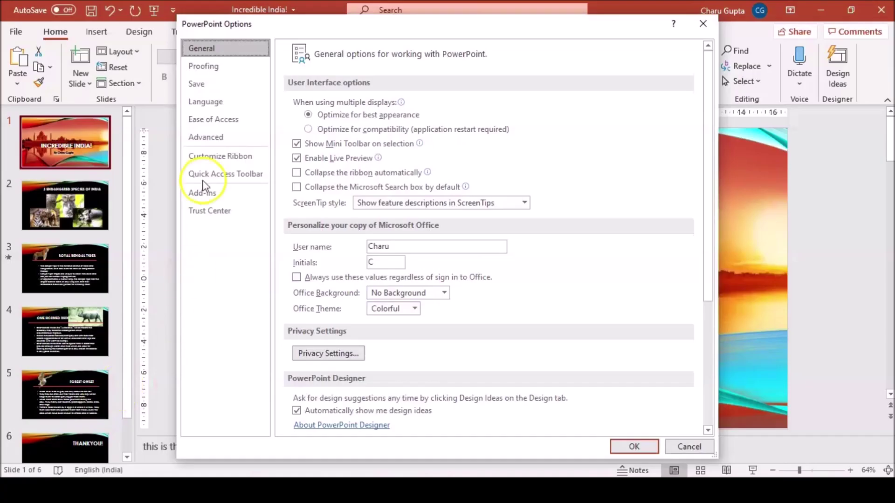
click(207, 90)
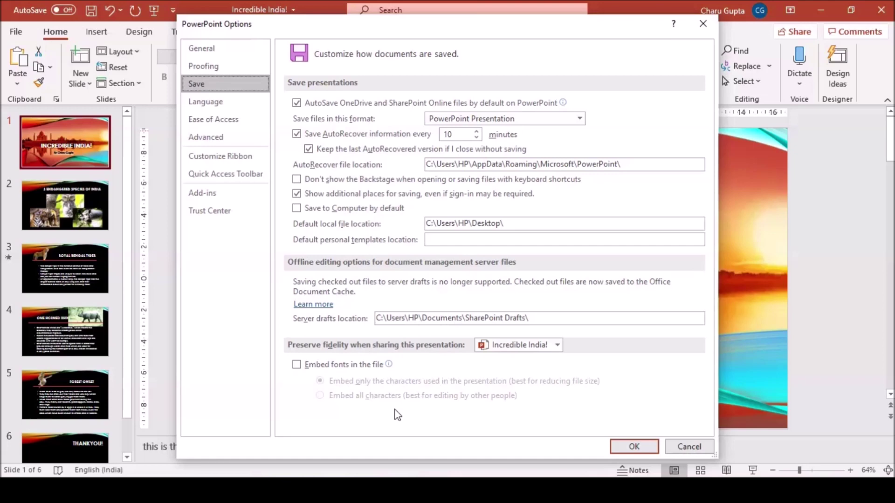
click(296, 364)
click(629, 443)
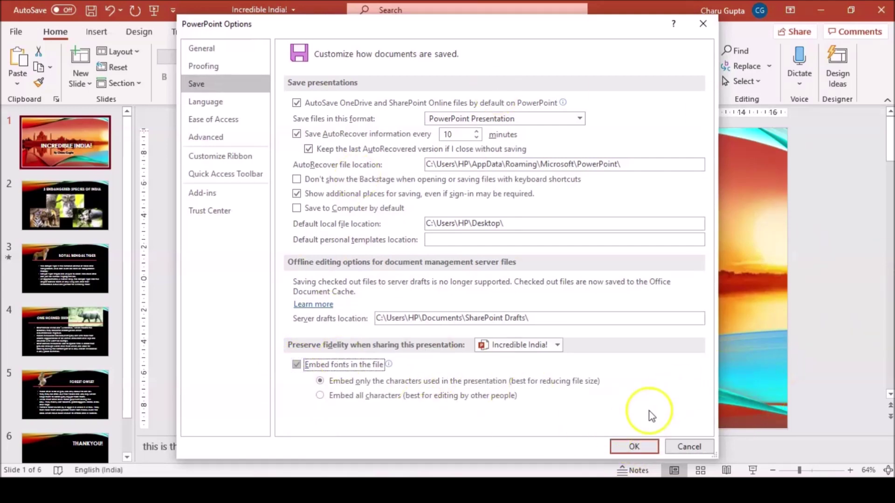
click(614, 447)
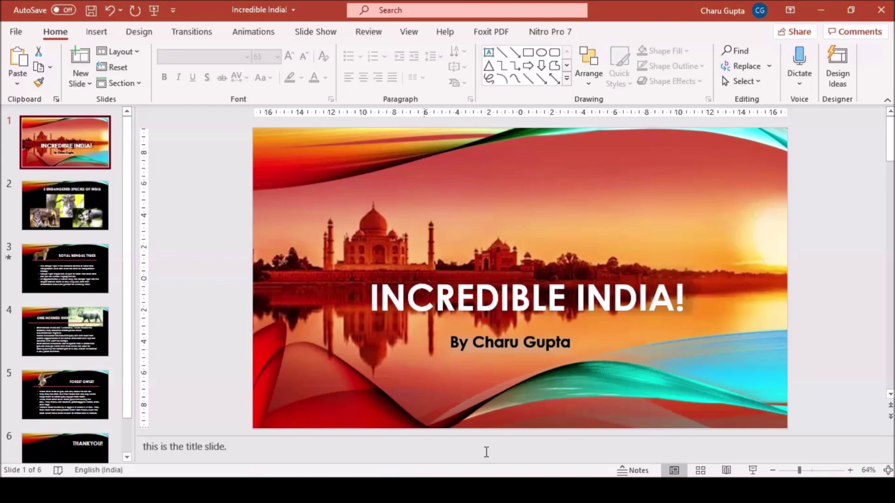
- On slide 2, move the tiger photo and undo it, then go to the One Horned Rhino slide
click(71, 209)
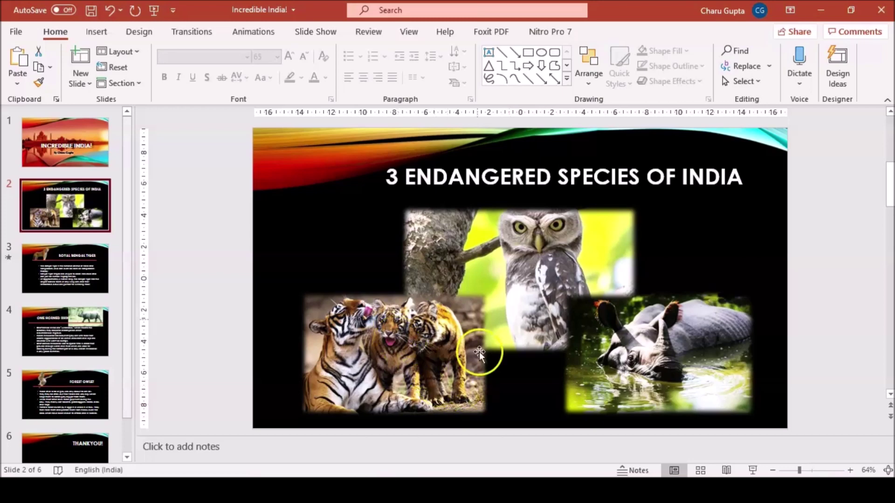
click(388, 352)
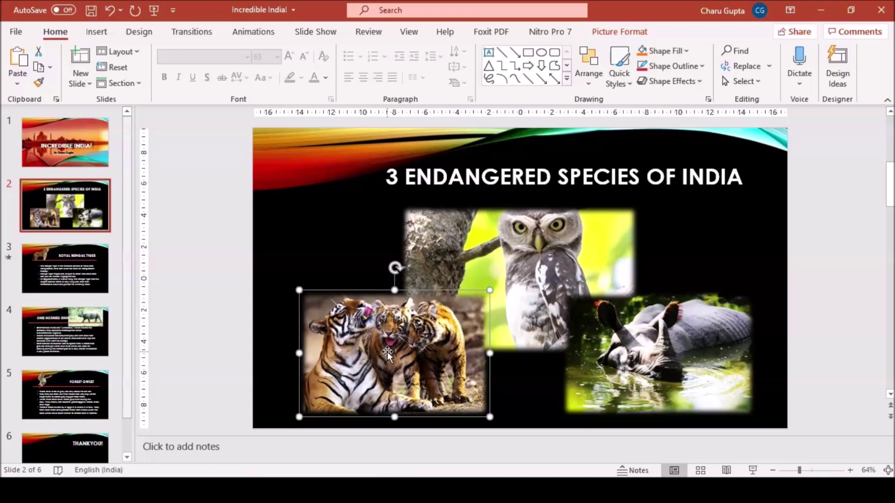
drag(387, 349, 441, 346)
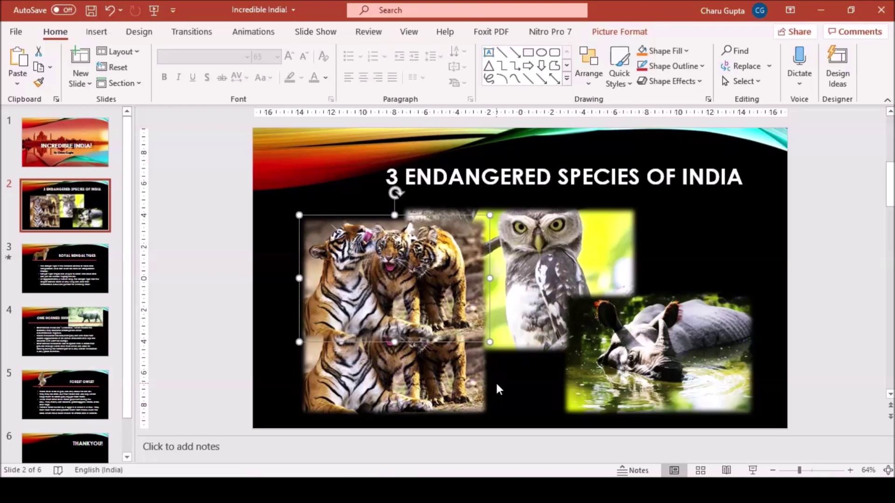
key(ctrl+z)
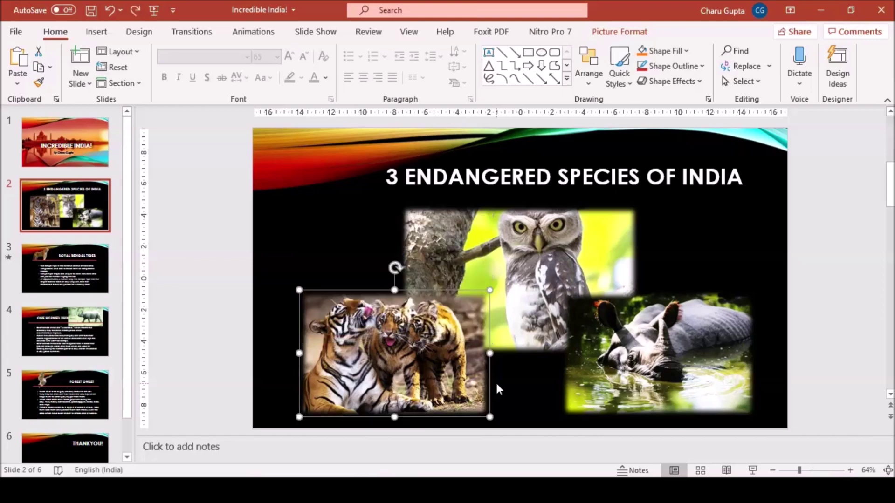
click(65, 331)
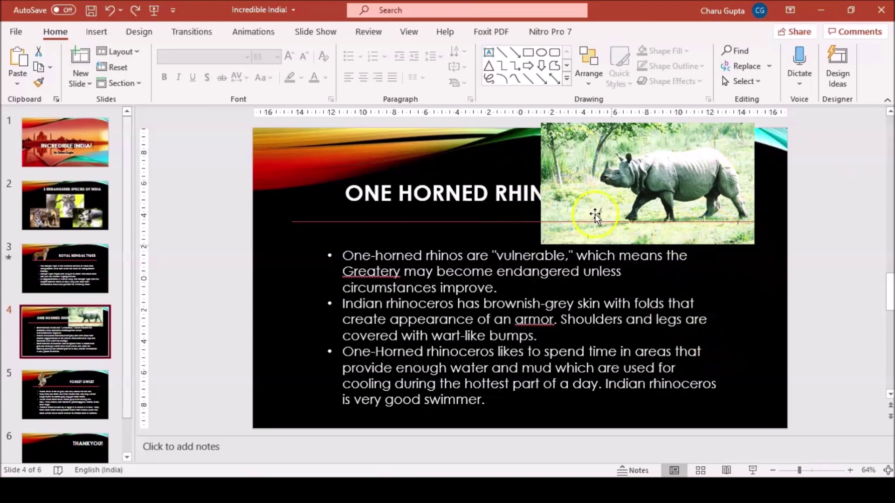
- Start Remove Background on the rhino photo and zoom in on it
click(581, 203)
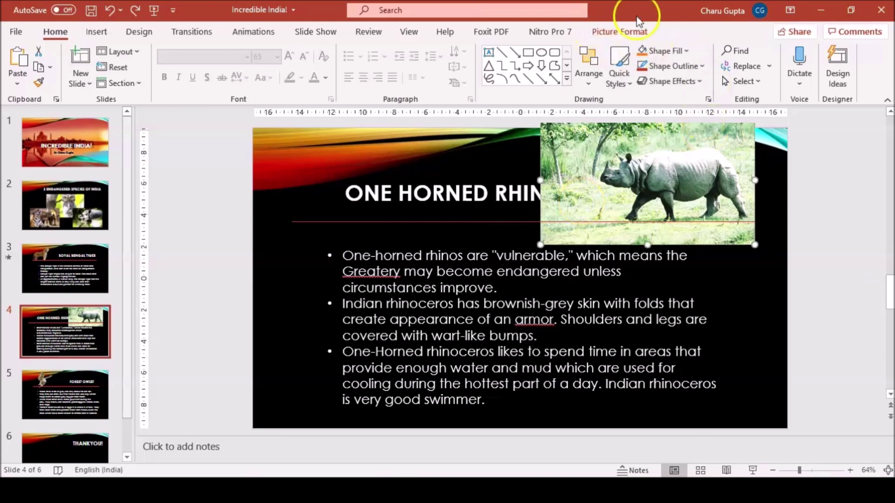
click(613, 30)
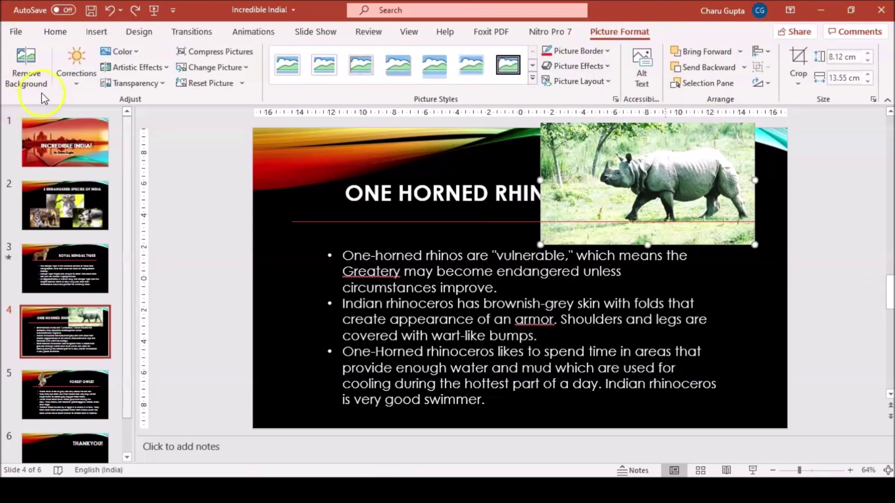
click(20, 76)
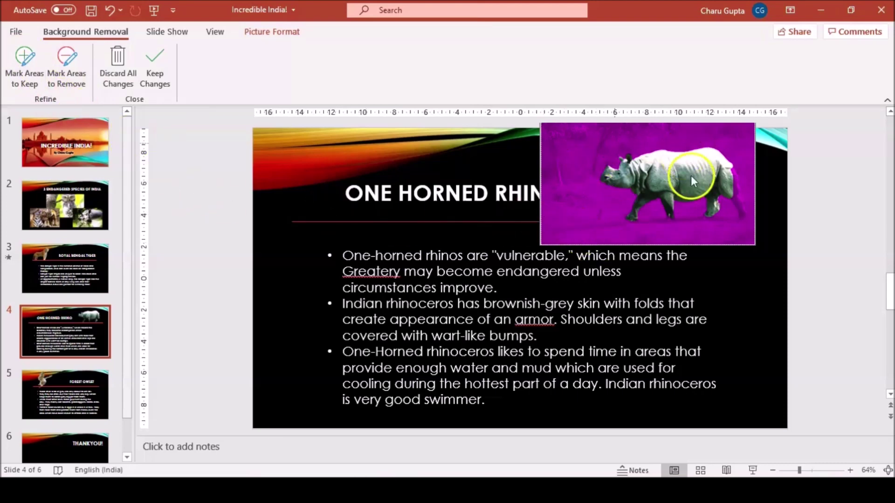
drag(799, 471, 815, 470)
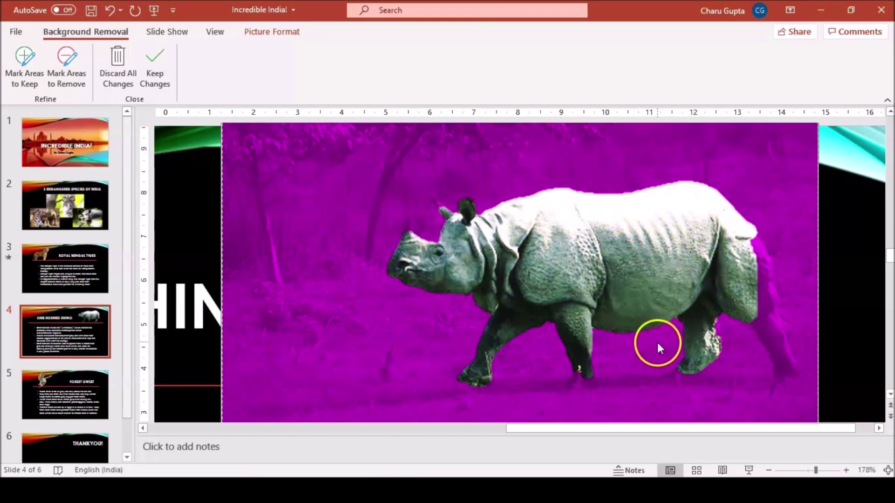
- Mark the rhino's hind leg and horn as areas to keep, then keep the changes
click(20, 69)
mouse_move(748, 236)
mouse_down()
mouse_move(783, 260)
mouse_move(794, 352)
mouse_move(770, 333)
mouse_move(744, 236)
mouse_up()
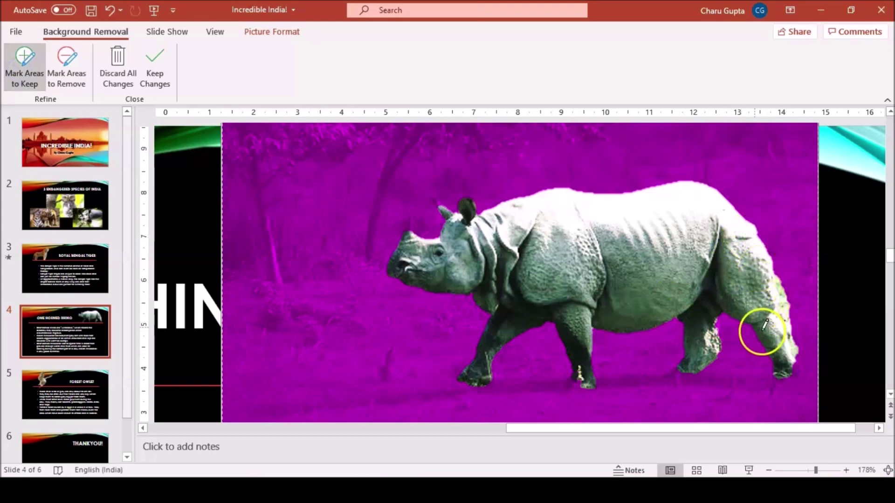
mouse_move(433, 200)
mouse_down()
mouse_move(448, 216)
mouse_move(445, 205)
mouse_up()
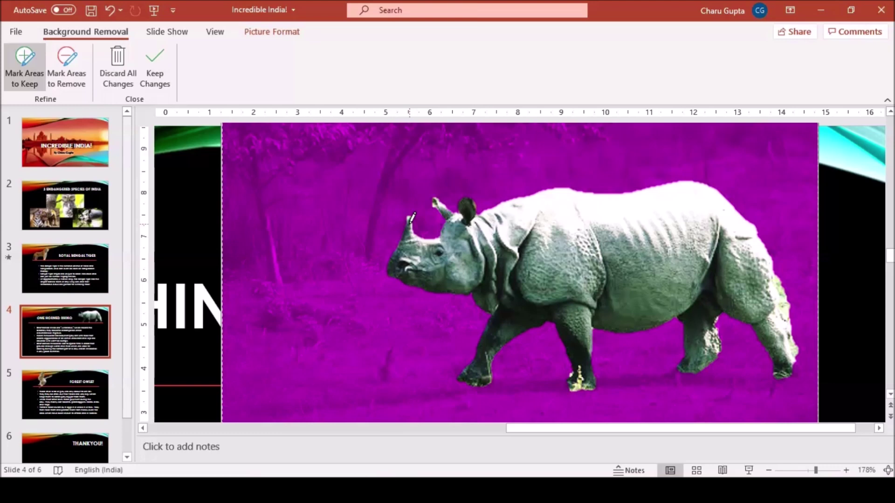
click(663, 257)
click(411, 318)
click(764, 337)
click(686, 231)
click(551, 239)
click(678, 310)
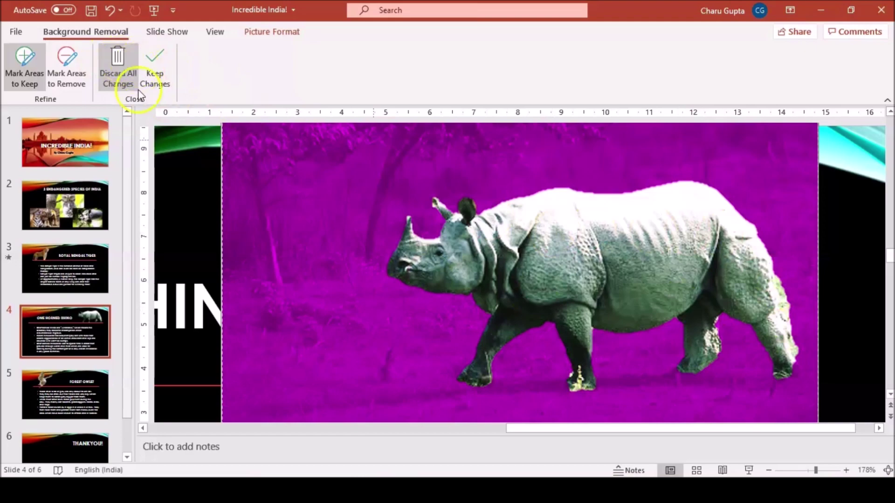
click(162, 68)
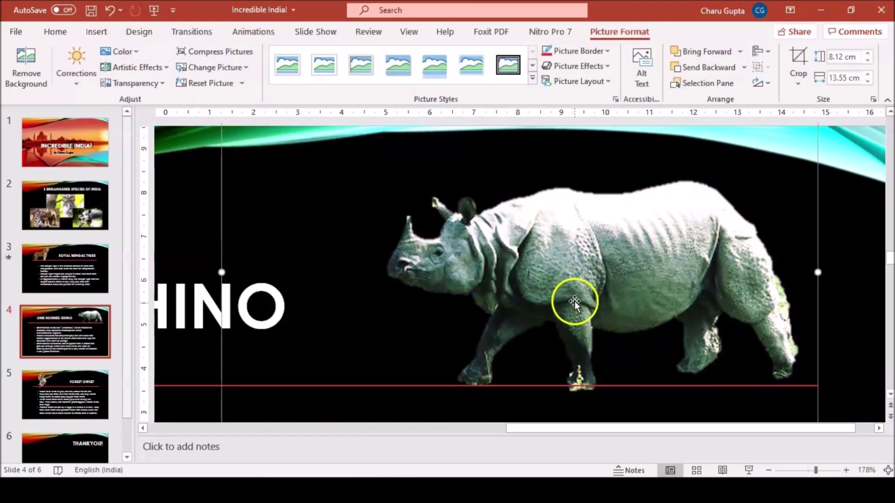
- Set the zoom back to 64% and return to the 3 Endangered Species of India slide
drag(815, 470, 790, 470)
click(794, 469)
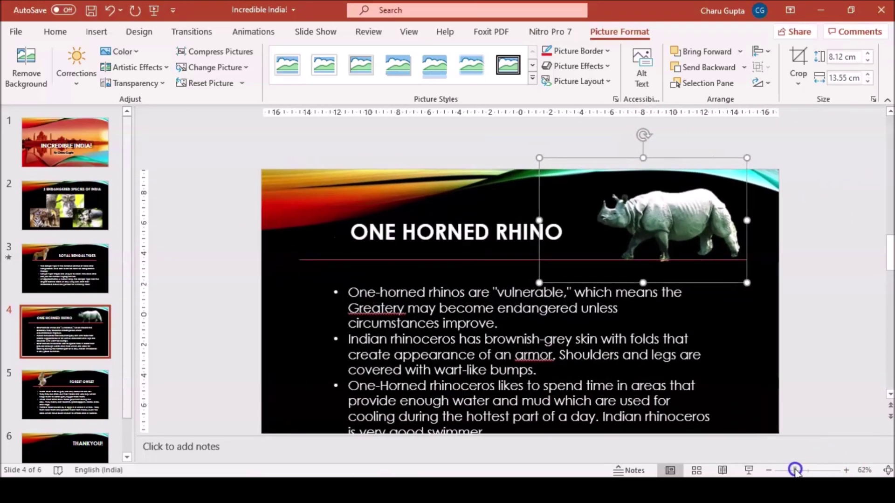
scroll(794, 365, down, 1)
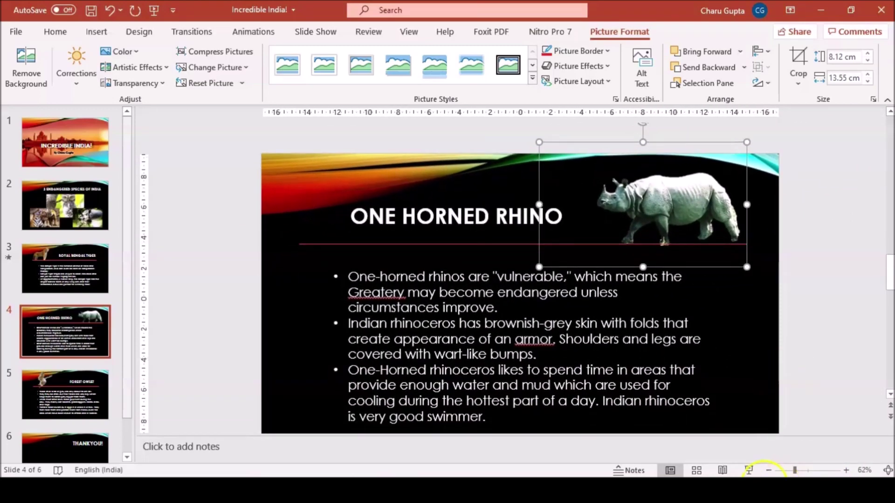
click(793, 471)
click(795, 470)
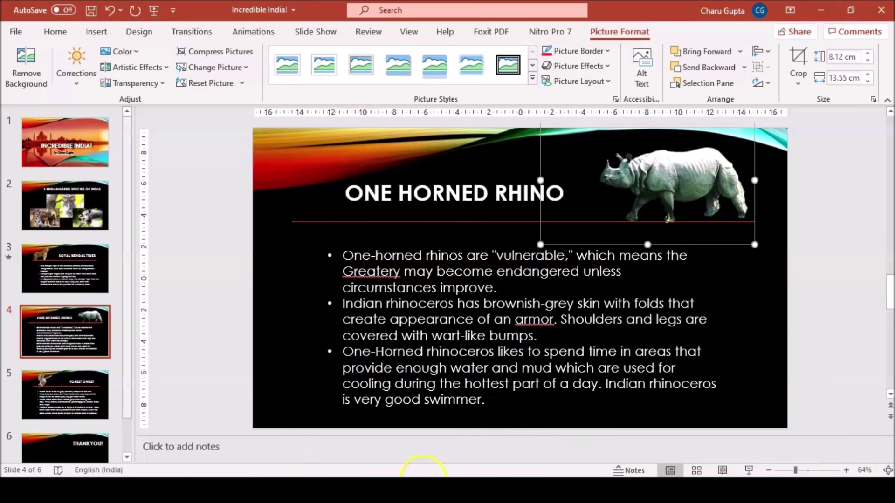
click(77, 223)
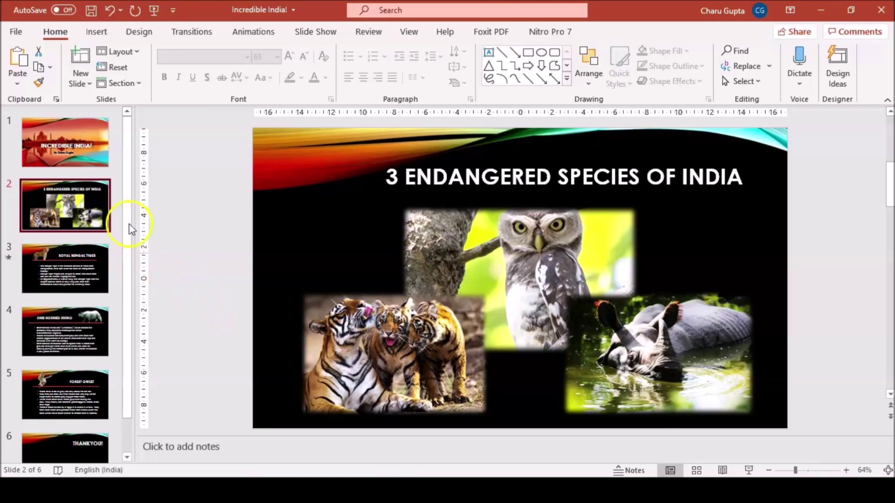
- Paste the species slide as slide 3 with the rhino on top, owl left, tigers right
key(ctrl+v)
click(401, 345)
click(636, 346)
click(554, 275)
click(441, 342)
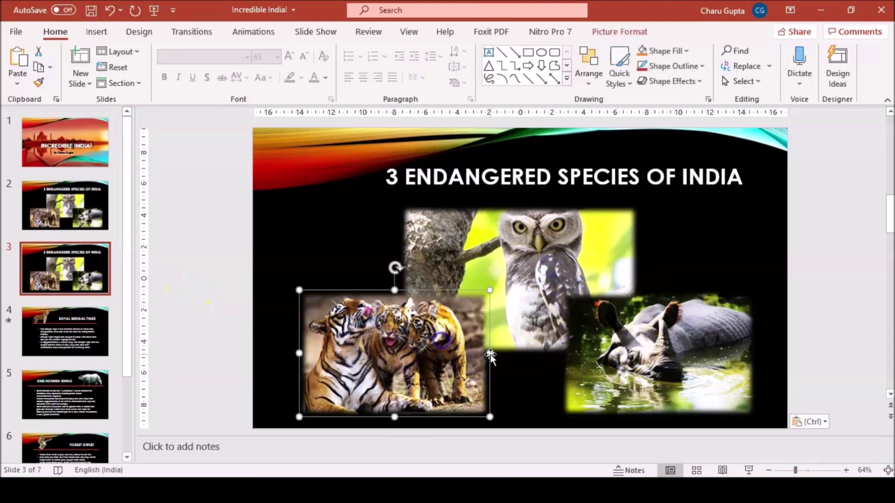
click(577, 375)
click(476, 379)
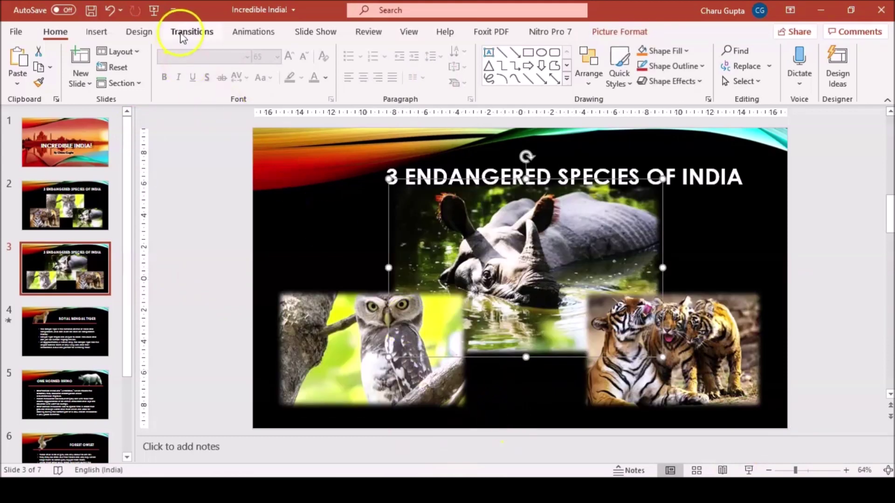
click(181, 33)
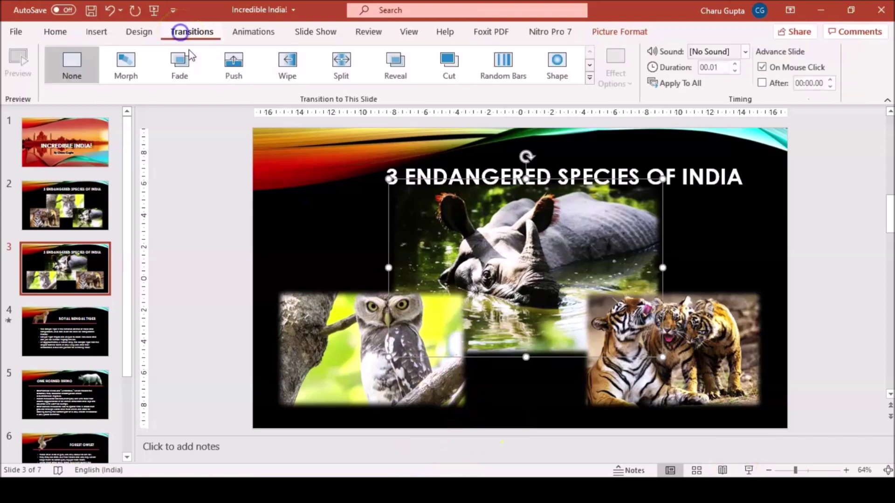
- Give slide 3 a Morph transition of 02.00 duration and select all three pictures
click(130, 71)
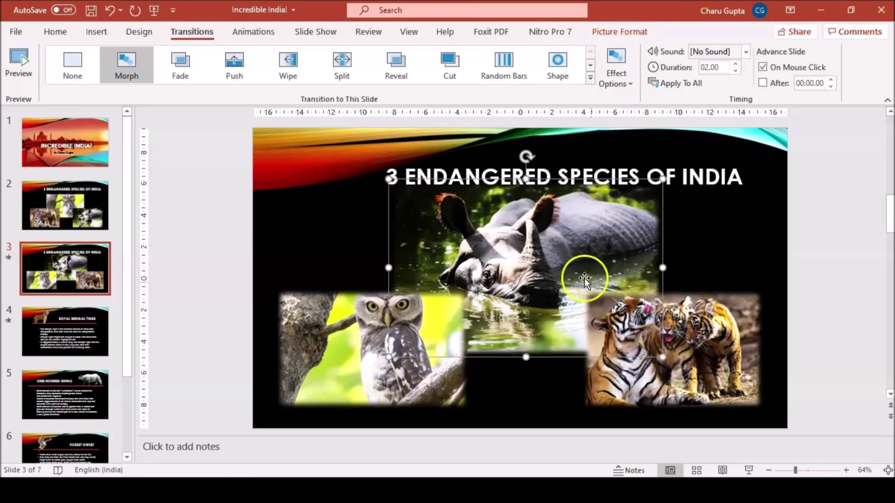
ctrl+click(743, 390)
ctrl+click(393, 383)
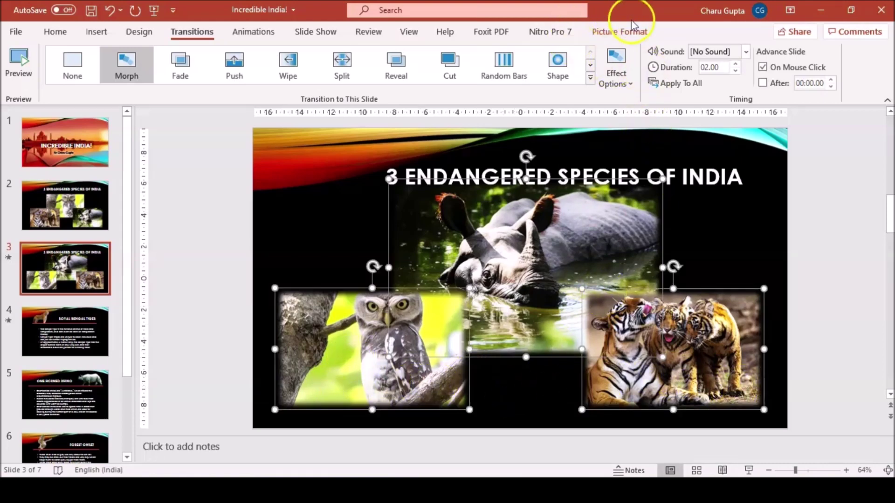
click(615, 34)
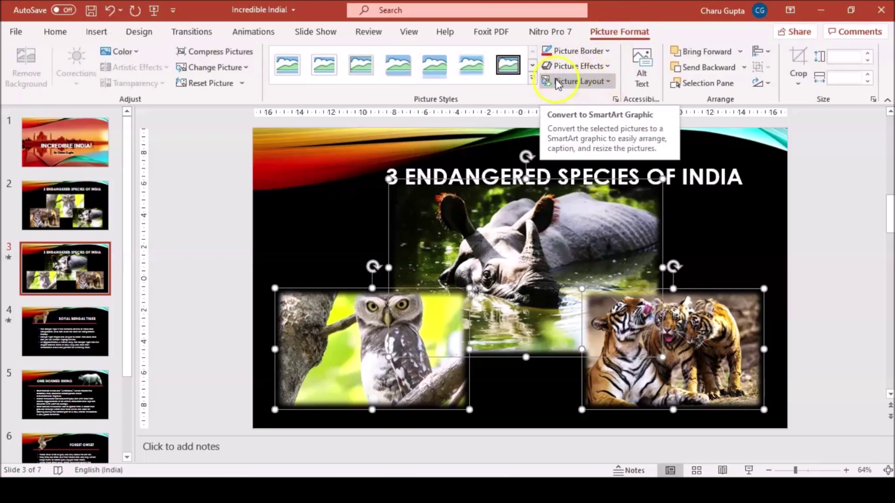
- Convert the three selected photos into a Bending Picture Blocks picture layout
click(607, 86)
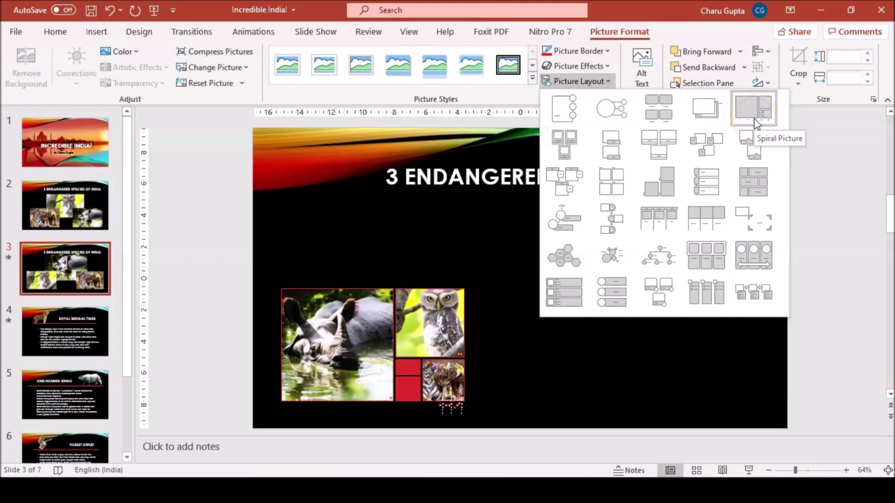
click(750, 147)
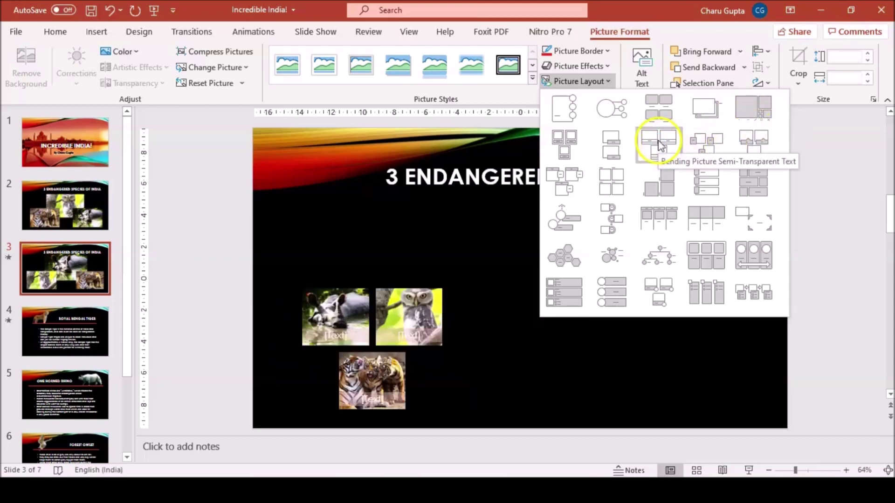
click(704, 146)
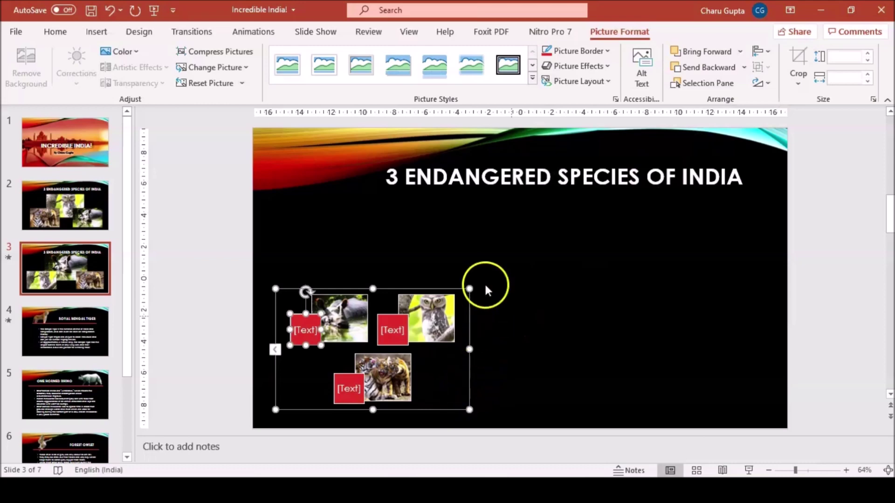
- Stretch the SmartArt toward the upper right and across the slide so the photos line up
drag(469, 289, 729, 205)
drag(730, 307, 759, 305)
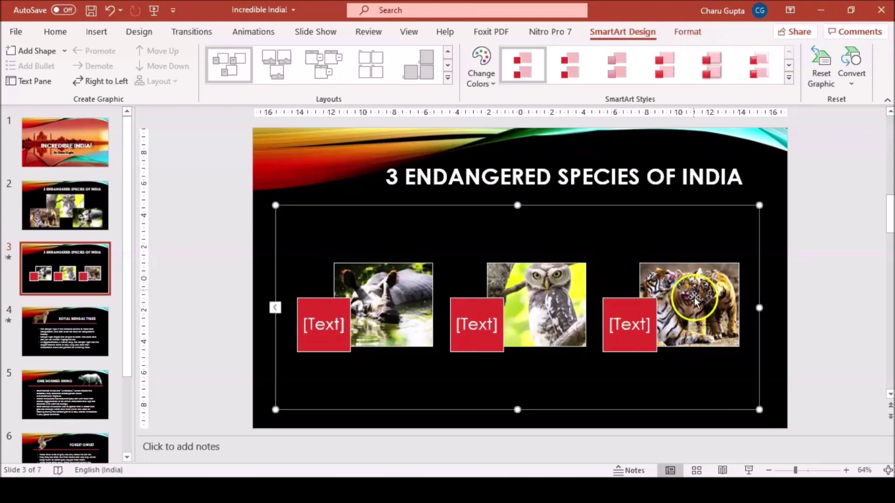
click(822, 350)
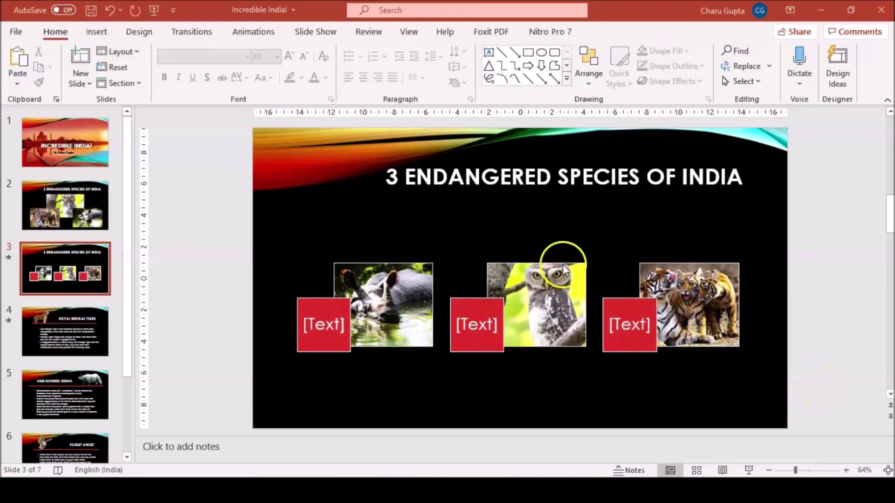
- Start the slide show from the first slide with F5
key(F5)
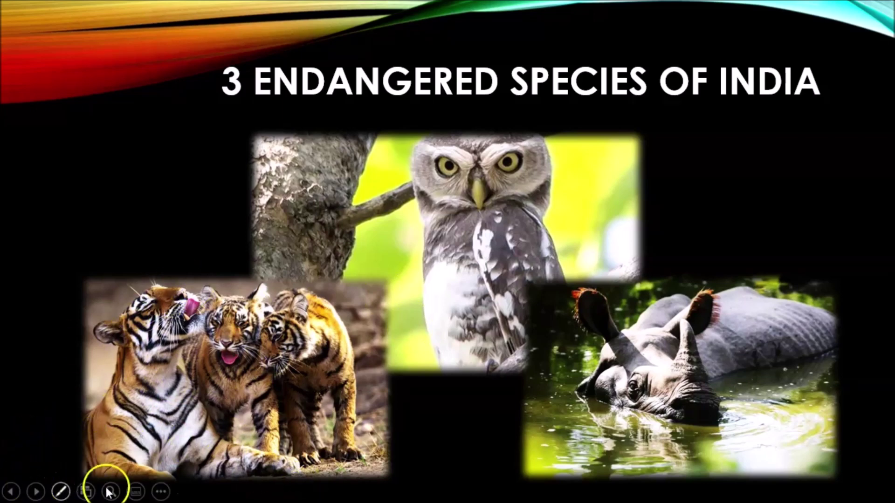
- Switch the running show to Presenter View from the slide show options menu
click(160, 491)
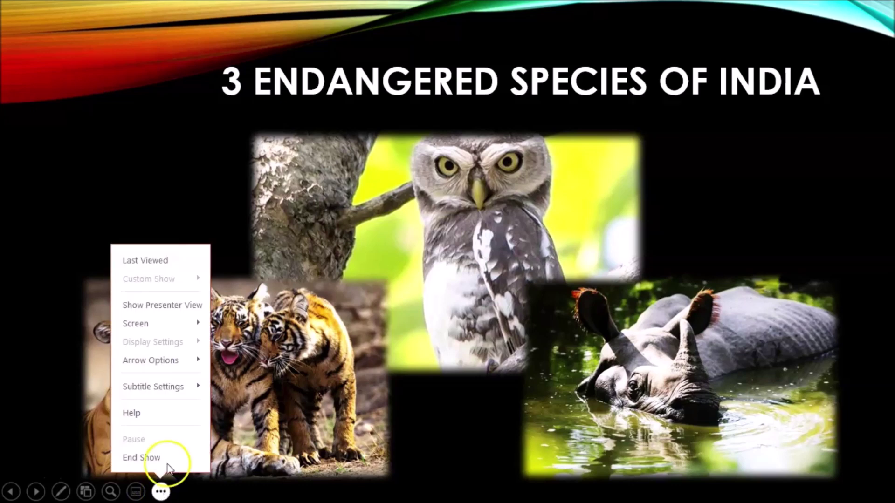
click(168, 307)
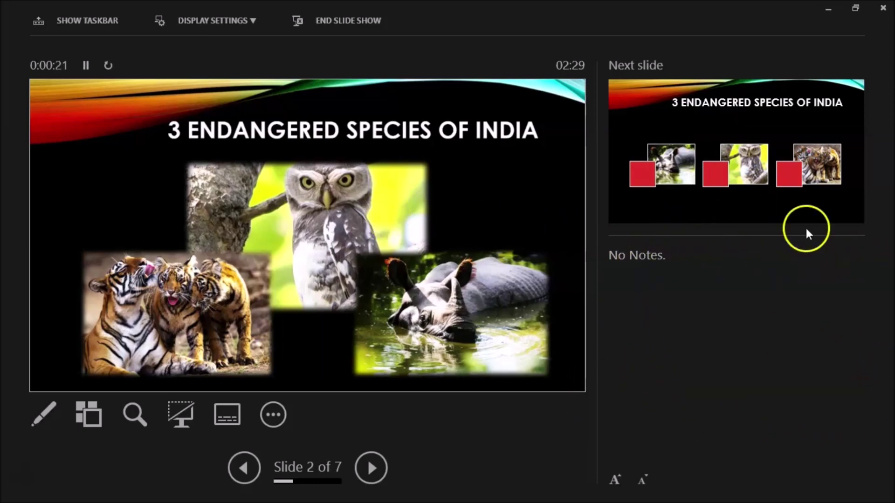
- Page back and forth through the slide show, jump to slide 5, One Horned Rhino, then end the show
click(241, 467)
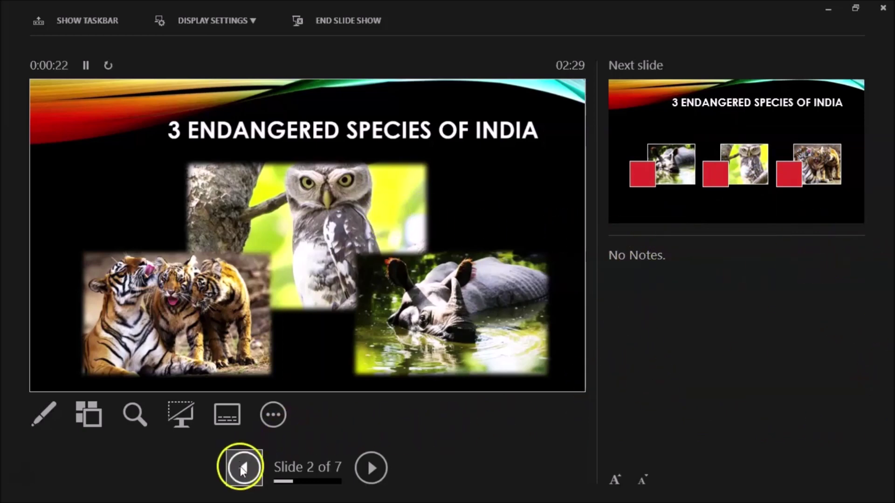
click(365, 470)
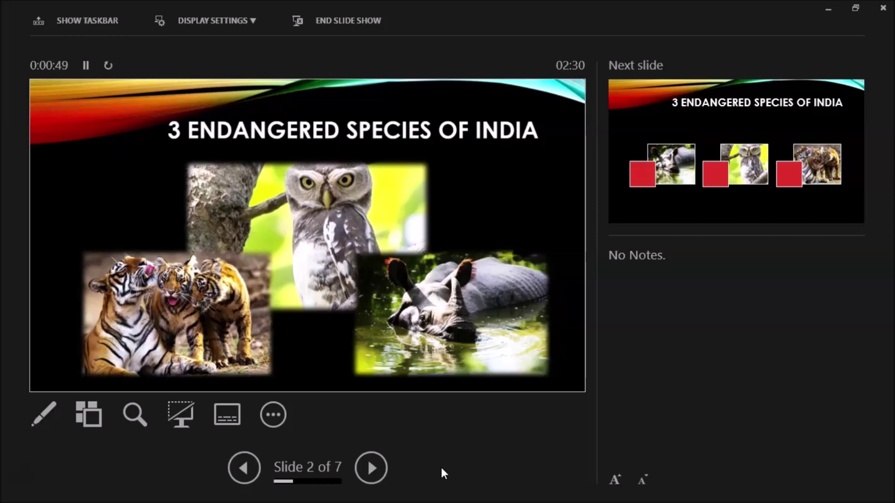
click(479, 368)
key(5)
key(Return)
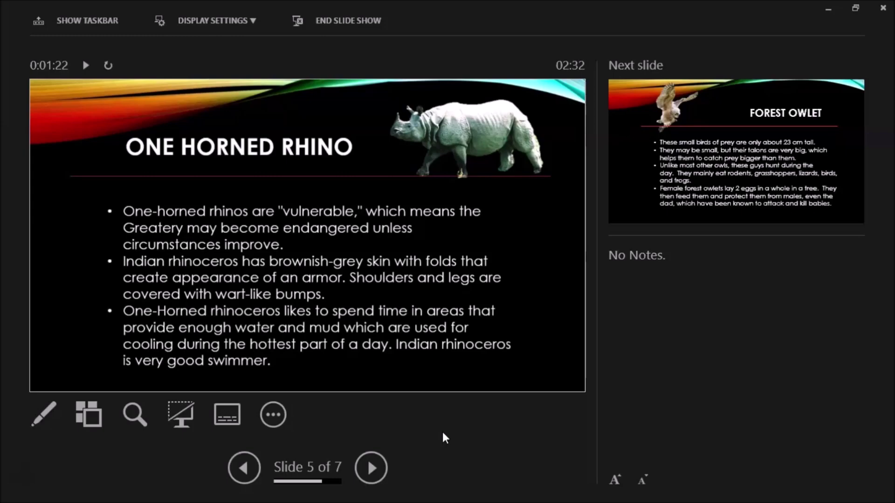
key(Escape)
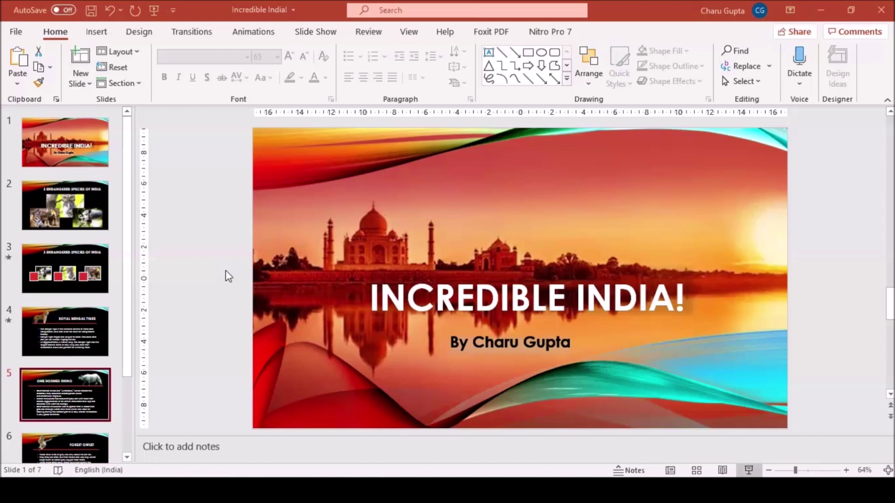
- Bring up Save As for 'Incredible India!' on the Desktop and review the Save as type list
click(16, 32)
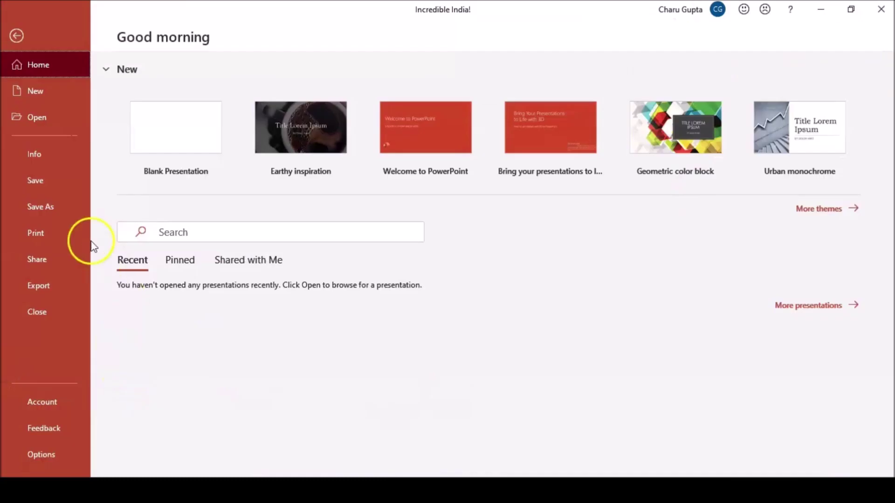
click(44, 212)
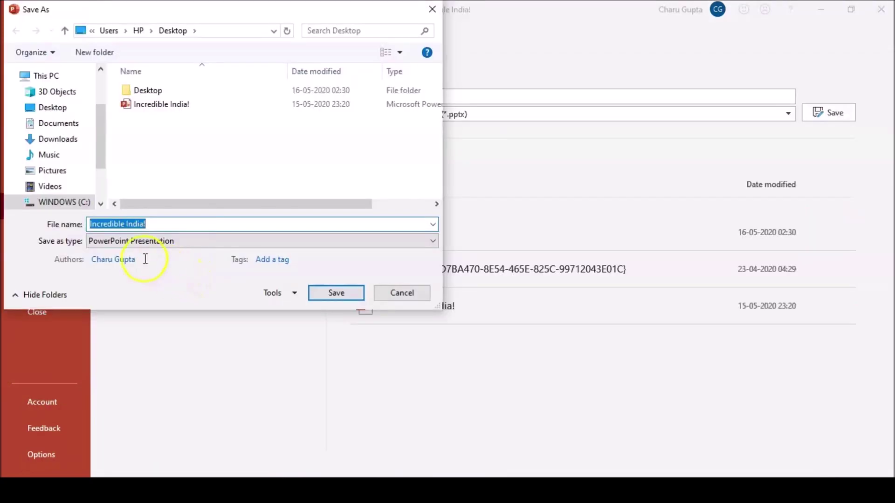
click(131, 244)
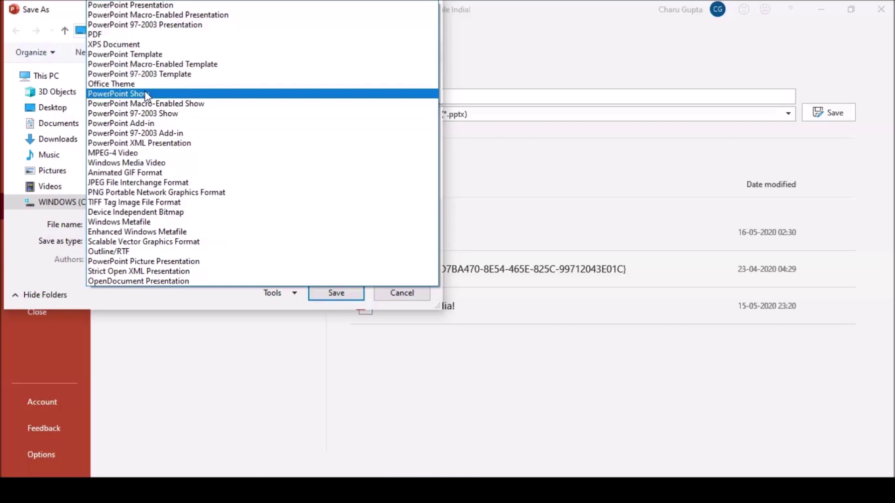
click(438, 381)
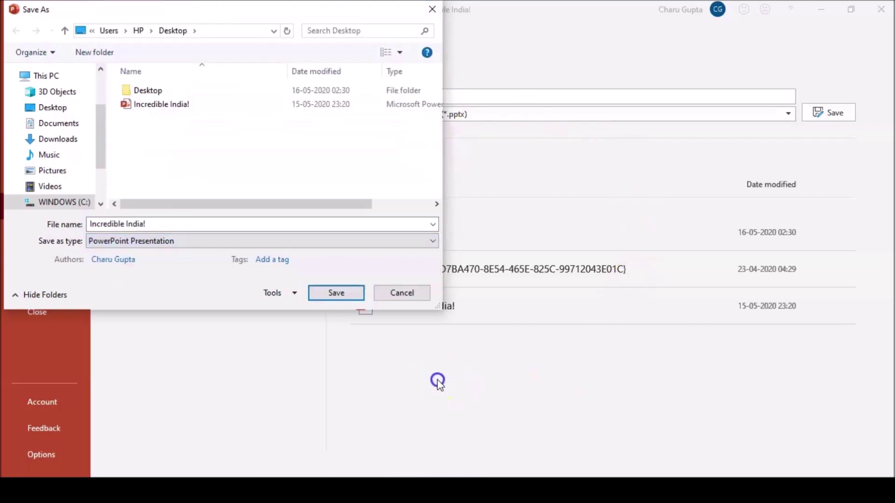